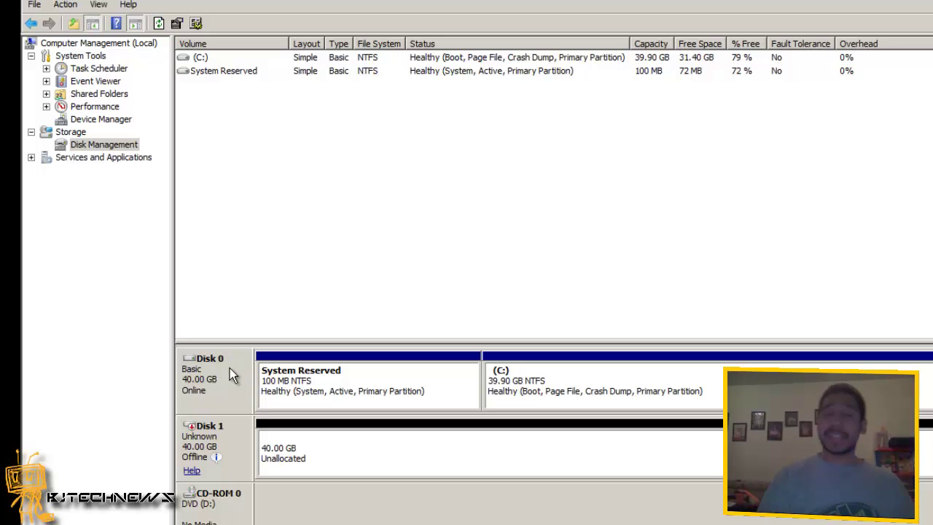
- Switch the upper pane from the volume list to the disk list to show each disk's partition style
mouse_move(222, 466)
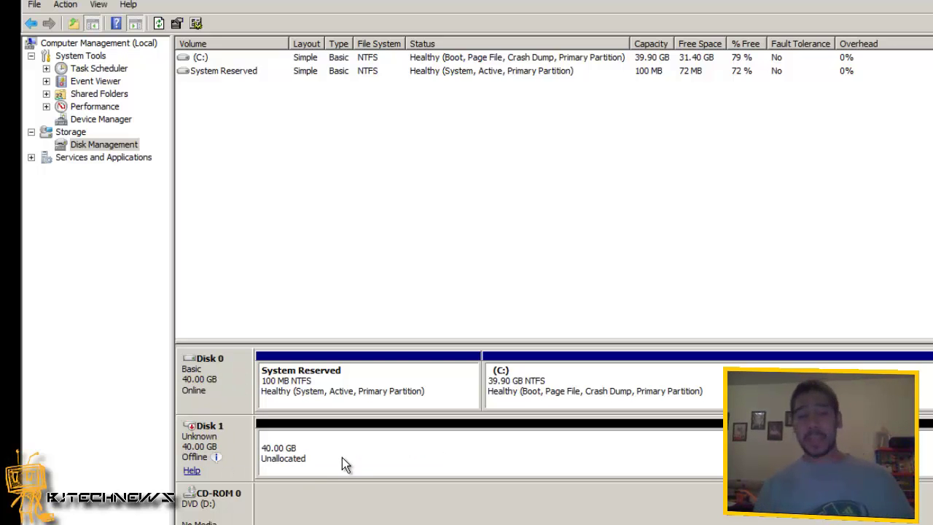
click(100, 5)
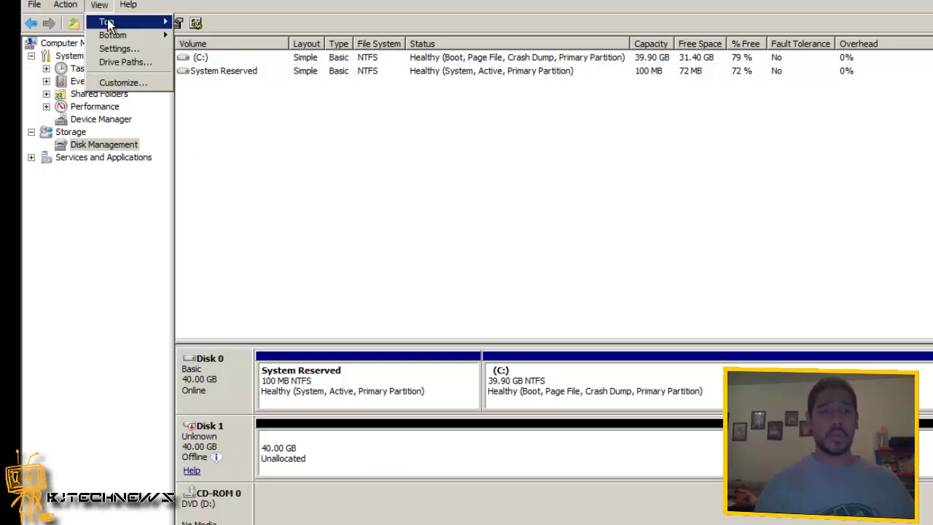
mouse_move(109, 22)
click(199, 22)
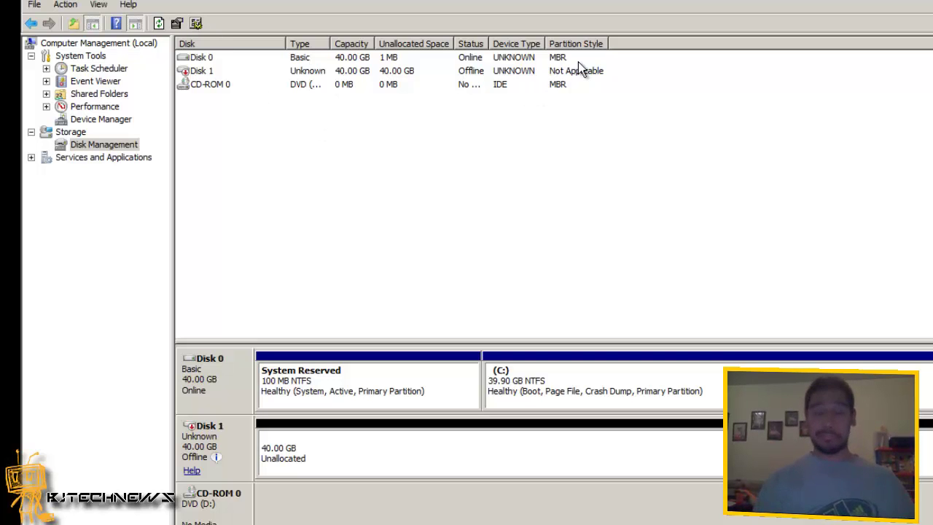
- Bring Disk 1 online and initialize it with the MBR (Master Boot Record) partition style
right_click(231, 431)
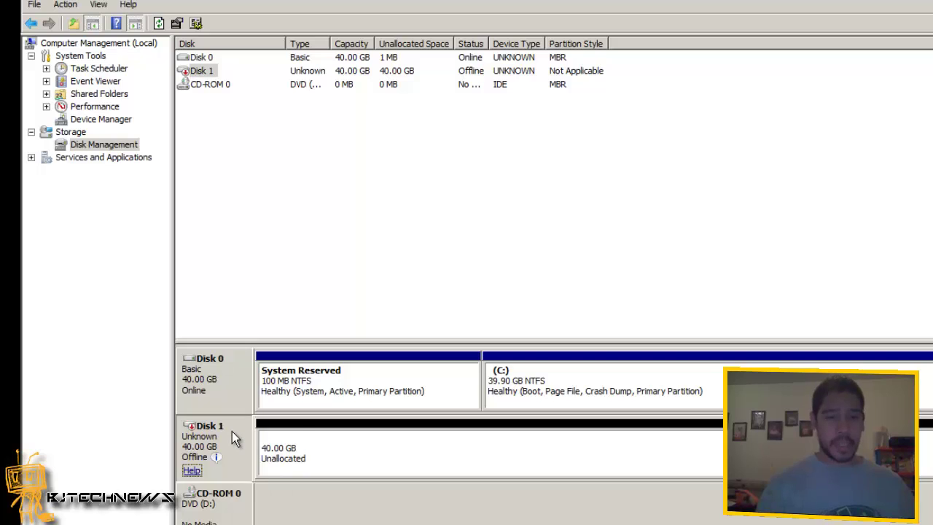
click(251, 436)
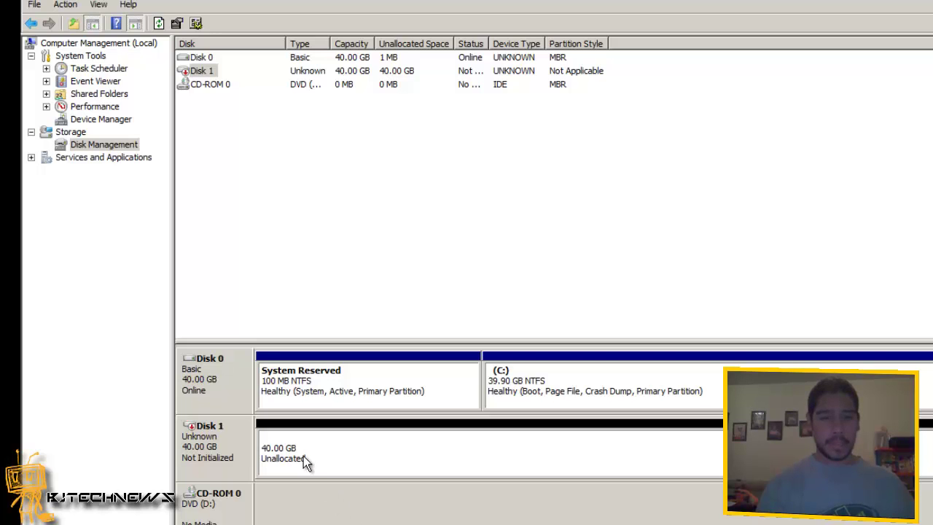
right_click(246, 451)
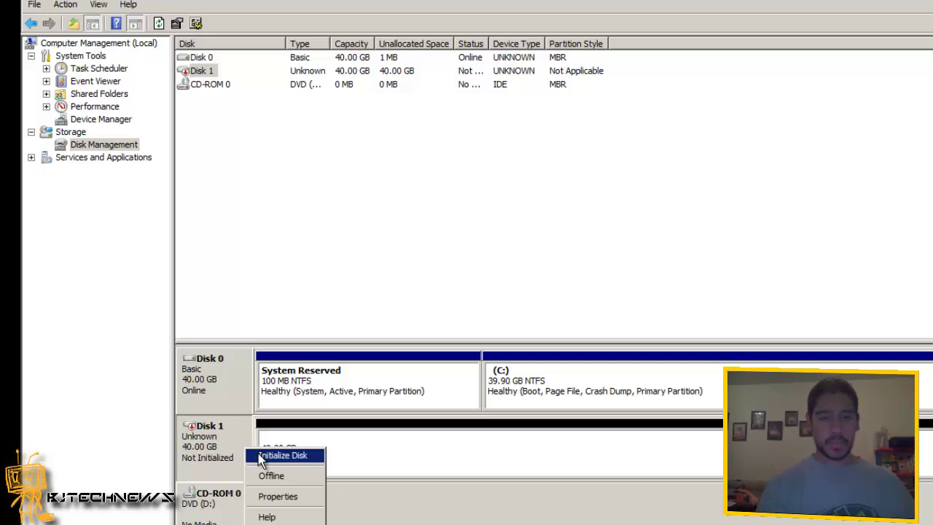
click(259, 454)
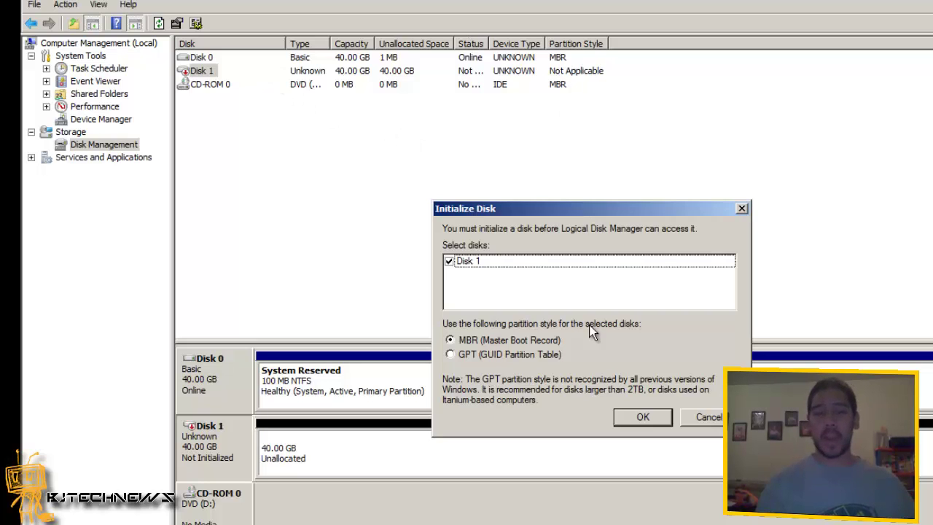
click(642, 418)
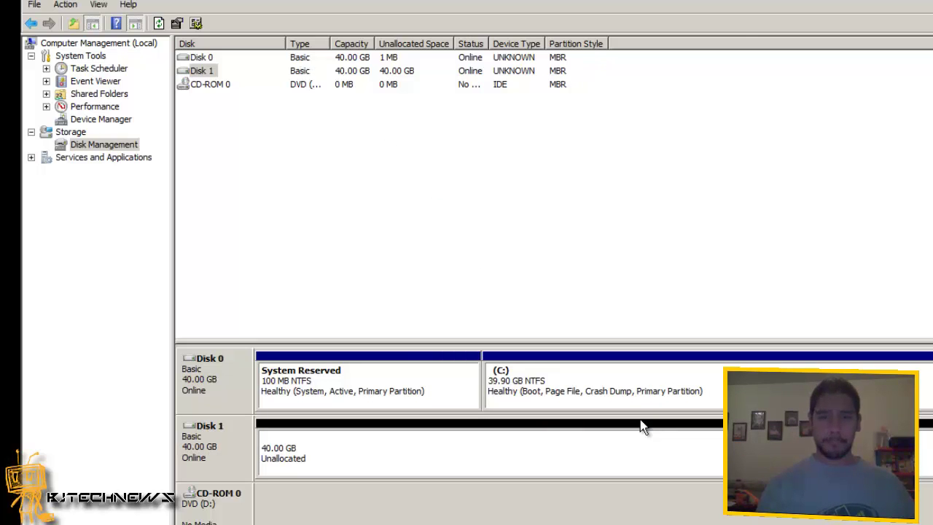
right_click(230, 376)
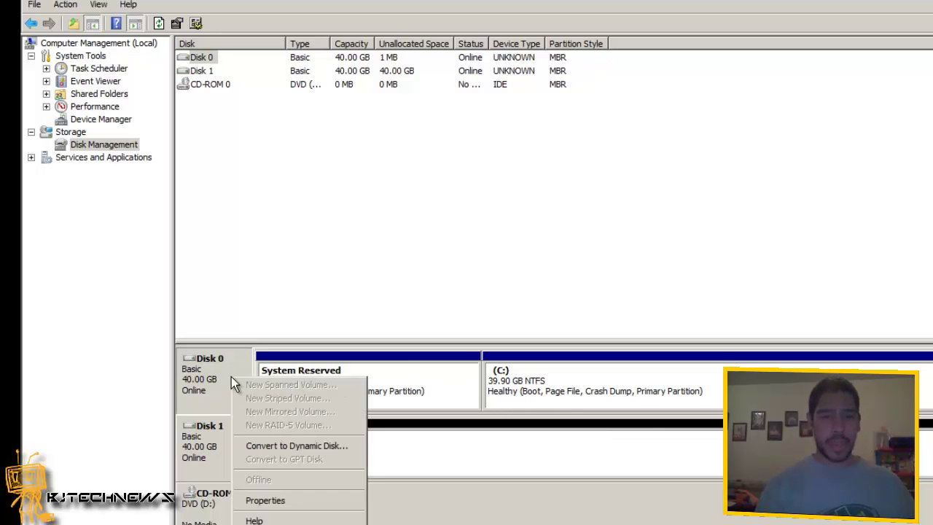
click(294, 444)
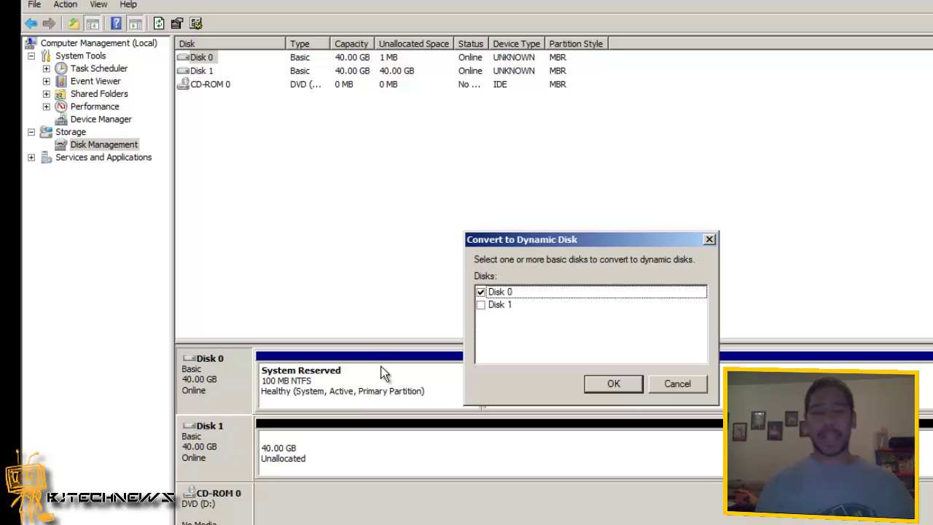
click(481, 306)
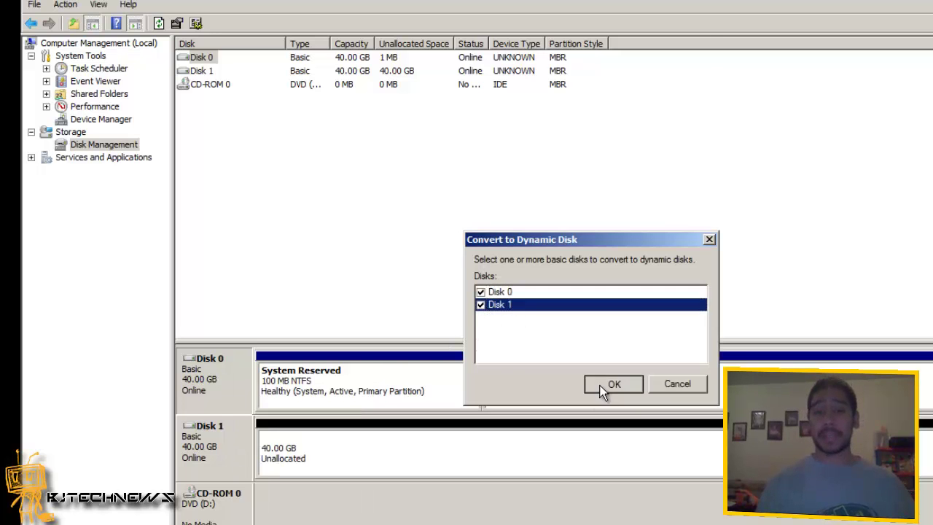
click(601, 386)
click(631, 416)
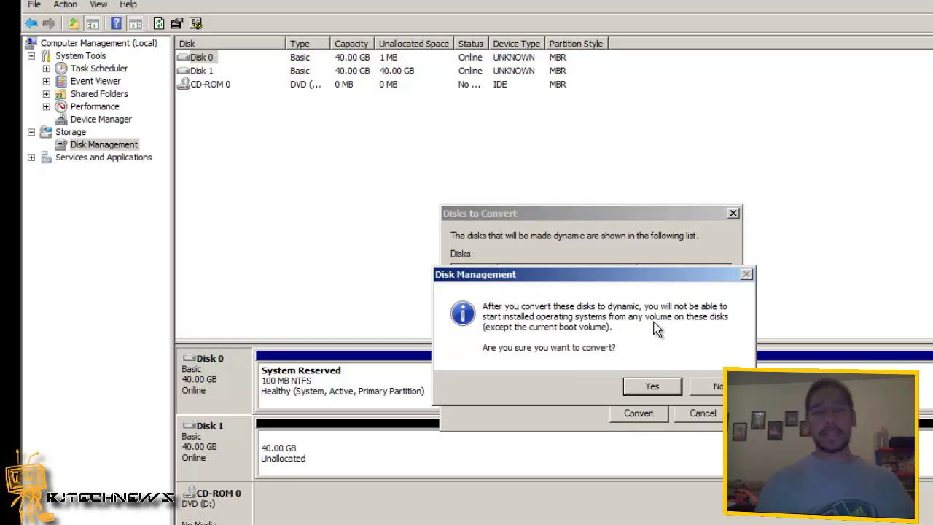
click(711, 388)
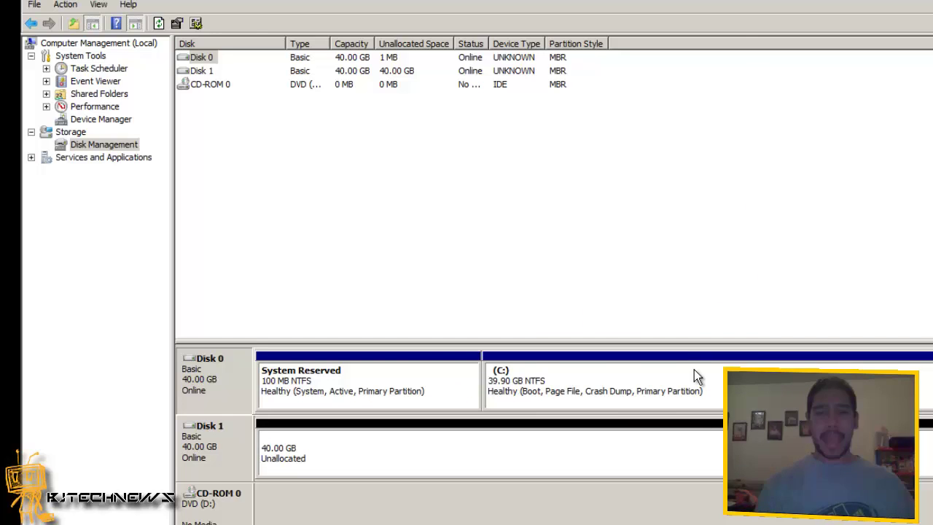
right_click(694, 369)
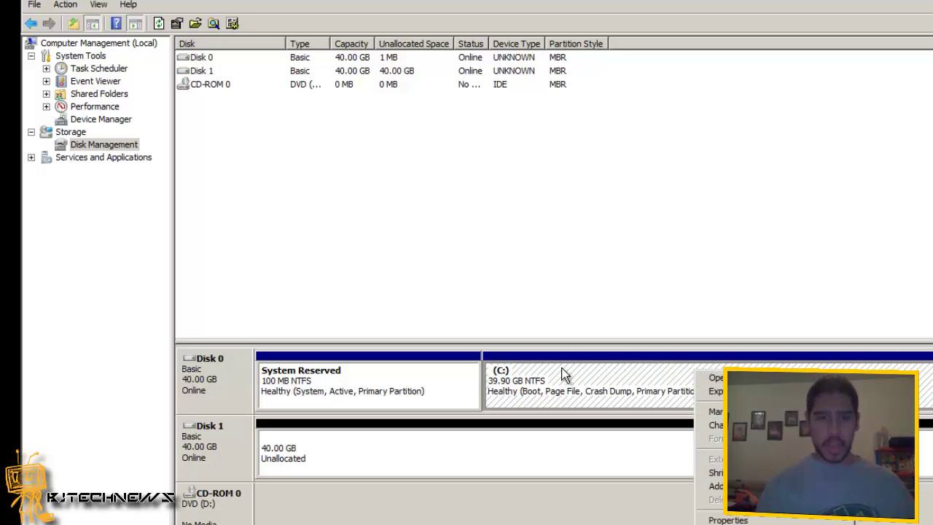
- Convert both Disk 0 and Disk 1 to dynamic disks, accepting the boot volume warning
right_click(240, 392)
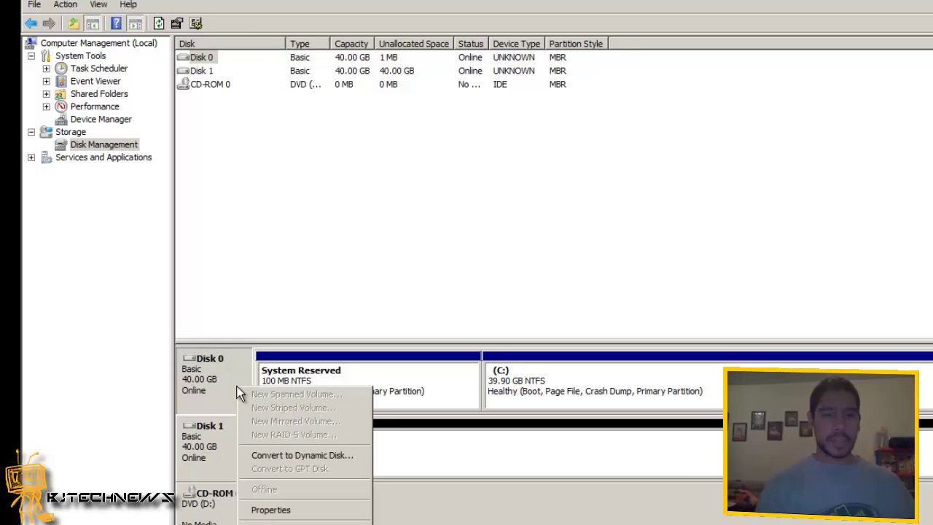
click(283, 457)
click(481, 305)
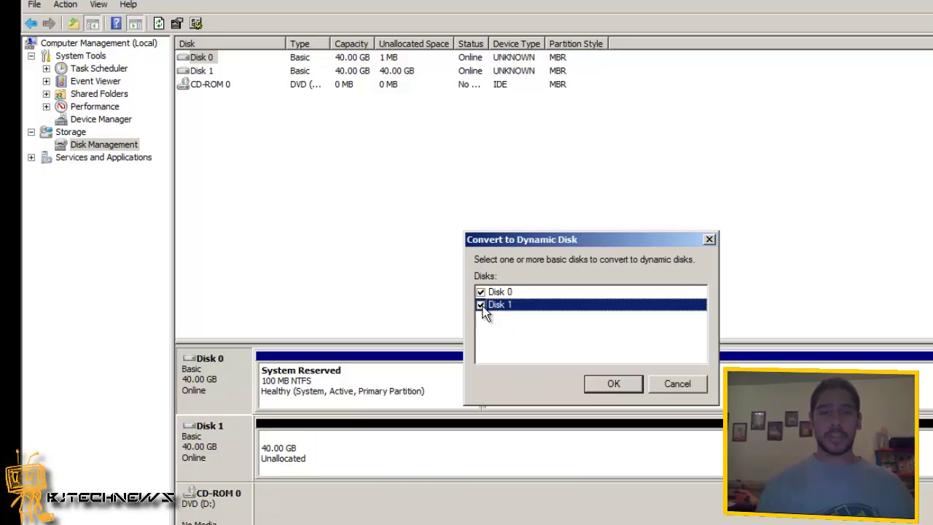
click(611, 384)
click(630, 413)
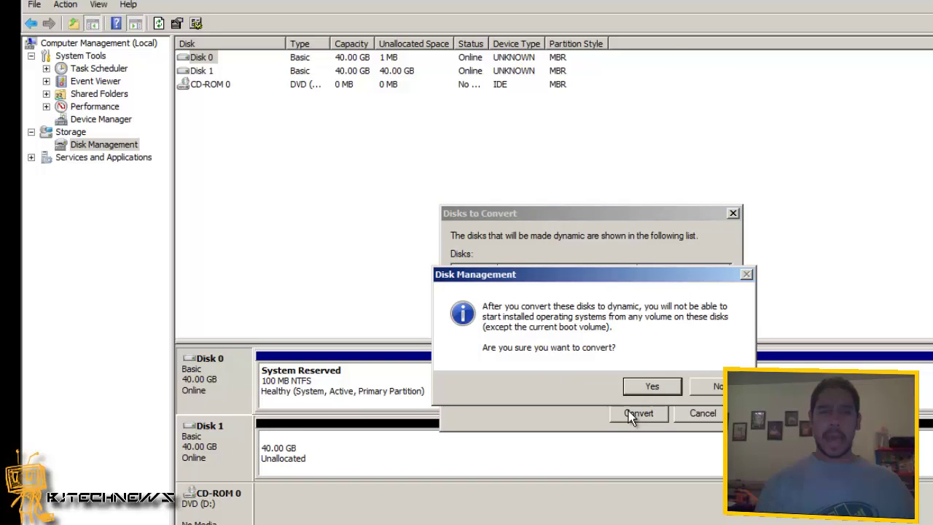
click(641, 389)
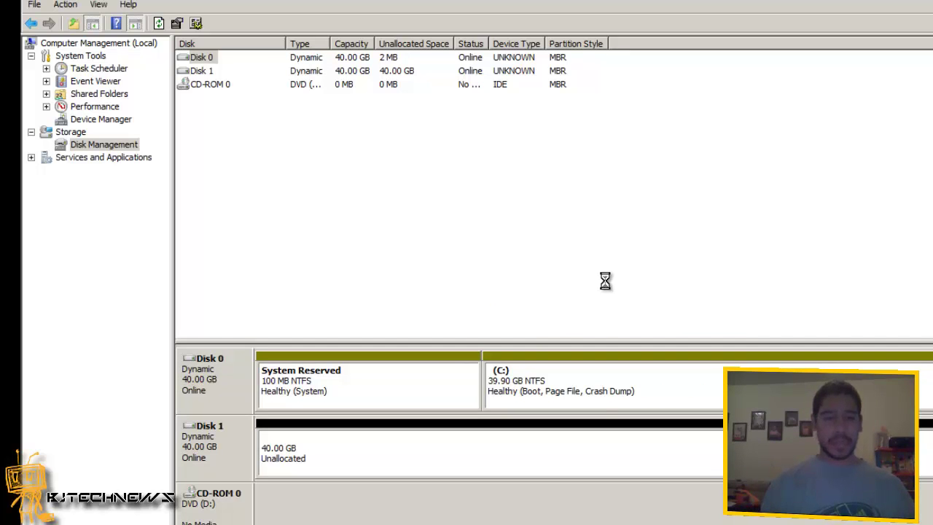
right_click(574, 446)
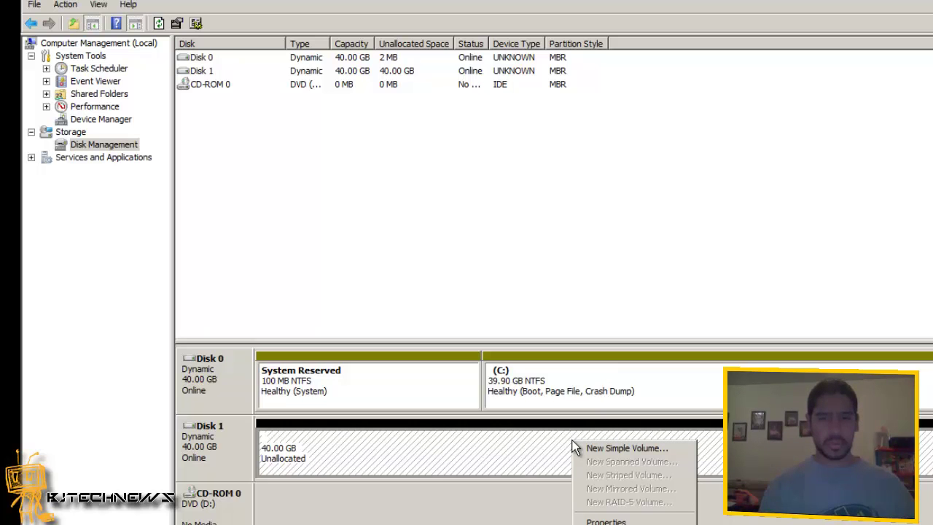
click(619, 448)
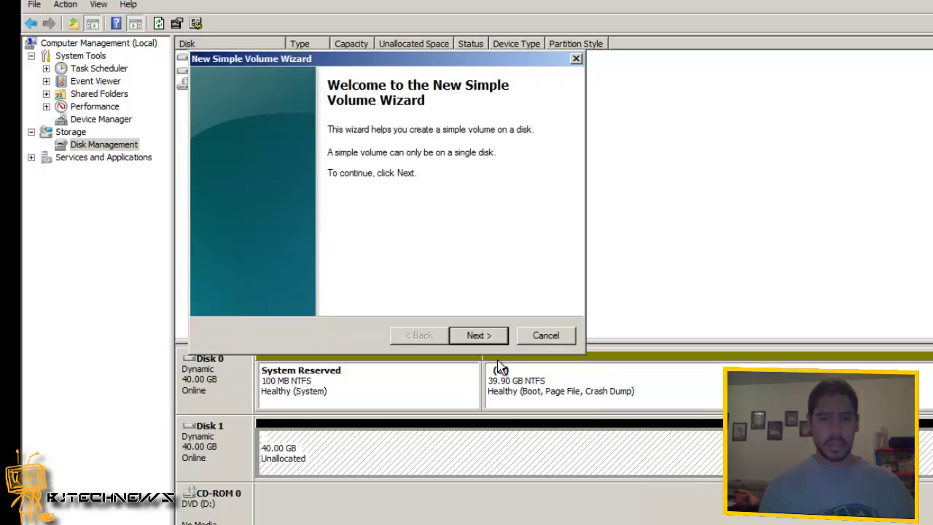
click(487, 342)
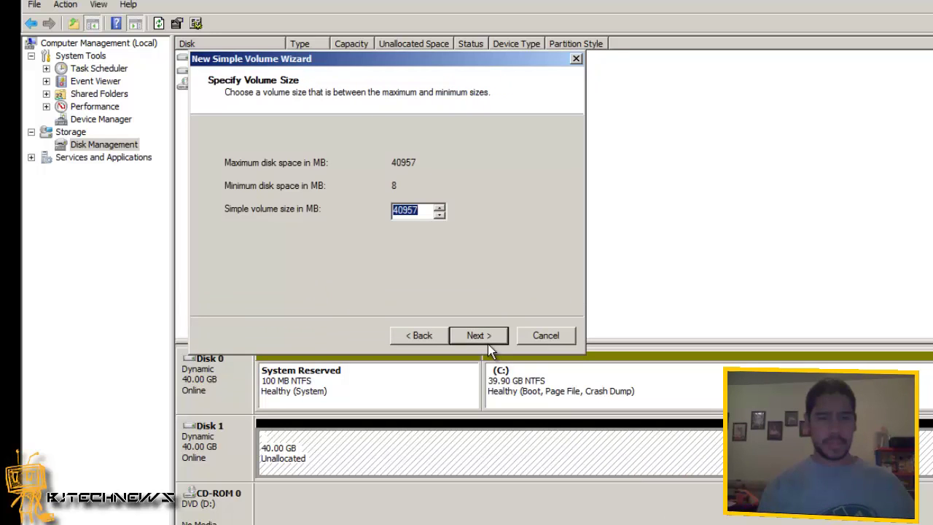
click(542, 335)
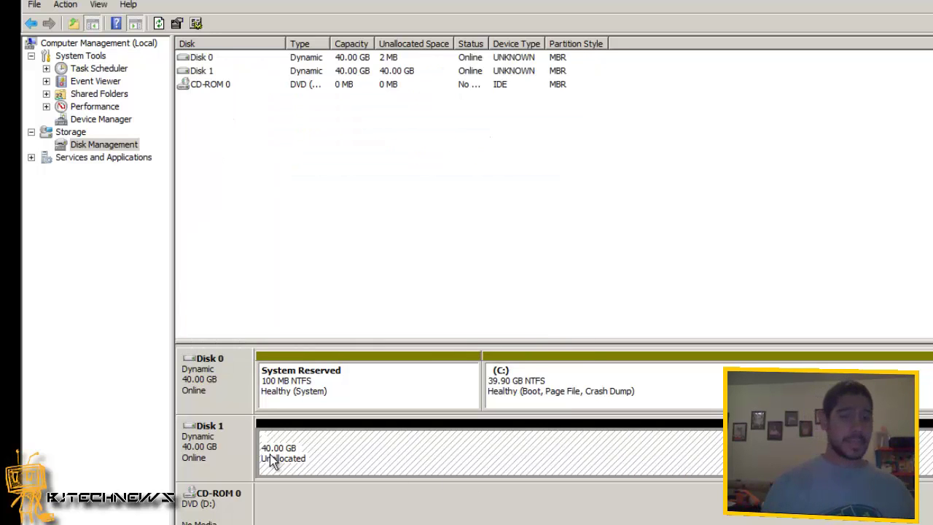
right_click(549, 389)
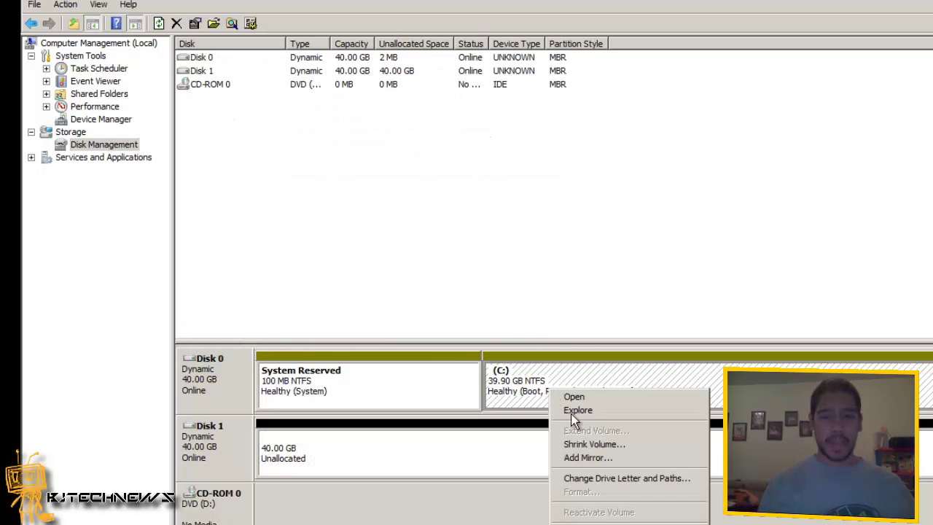
click(596, 459)
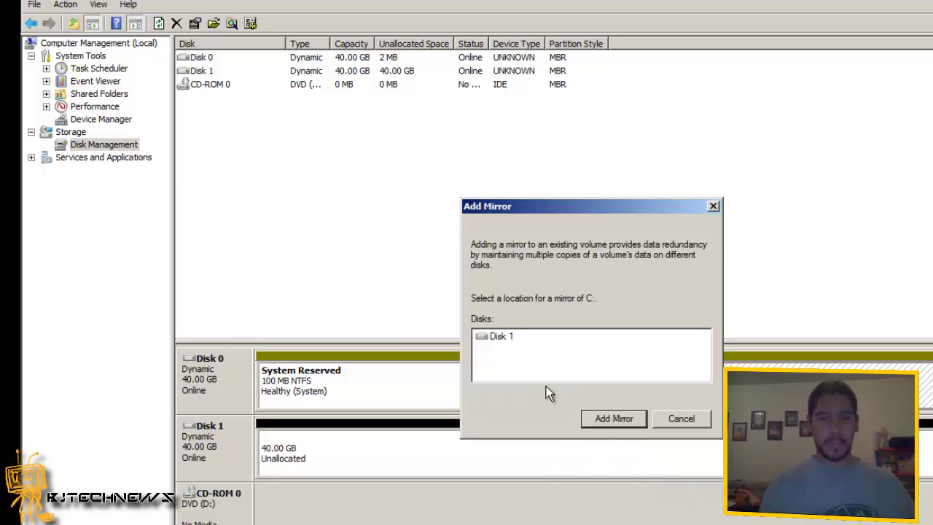
click(501, 337)
click(681, 425)
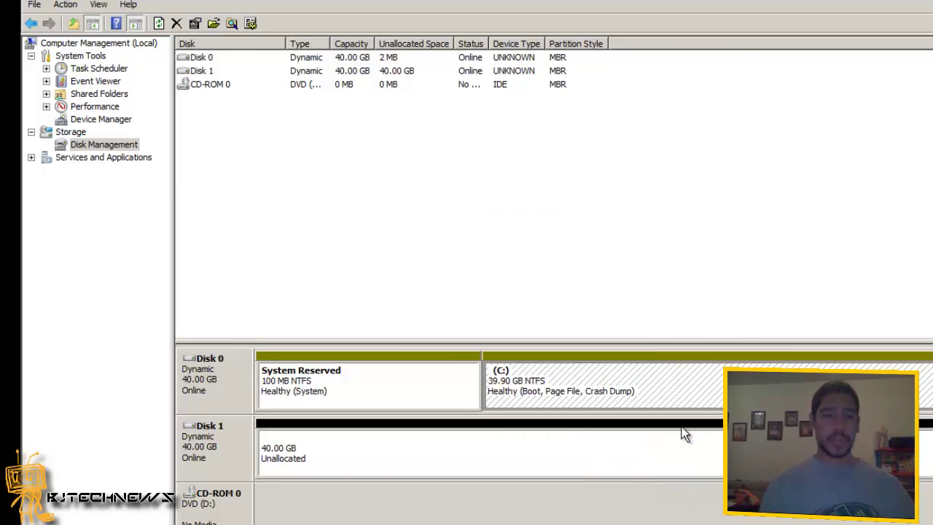
click(239, 382)
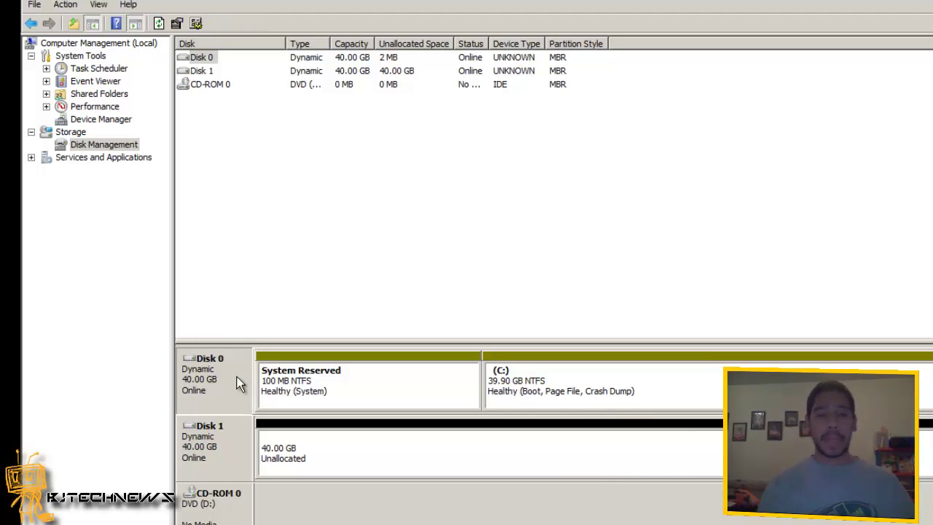
right_click(239, 382)
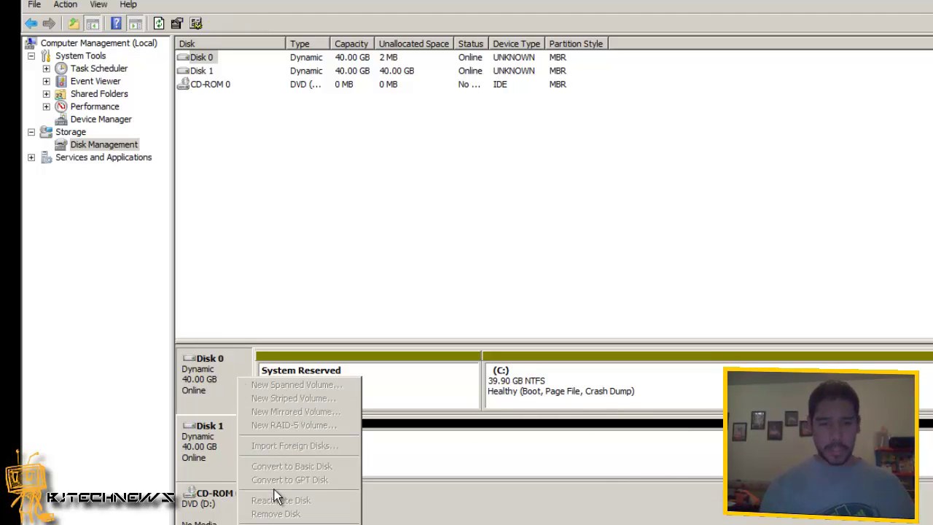
click(208, 383)
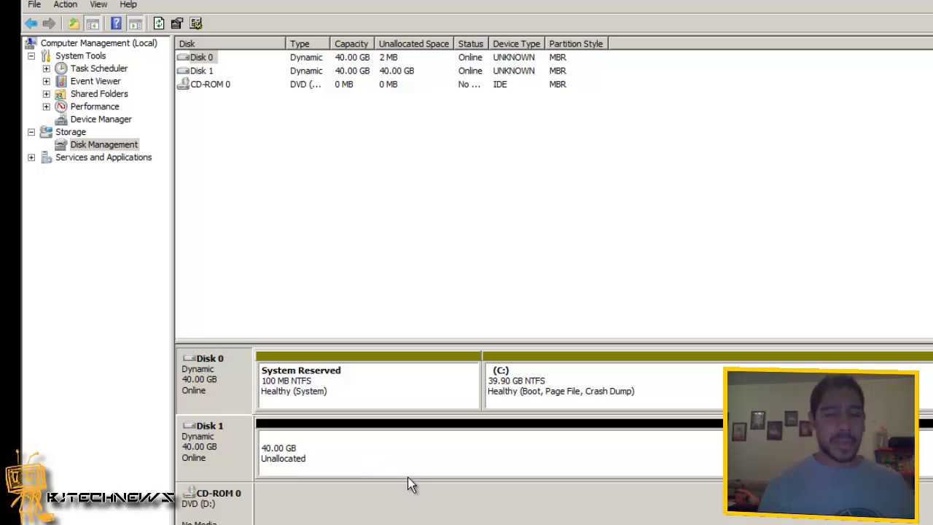
- Add a mirror of the C: volume on Disk 1
right_click(526, 392)
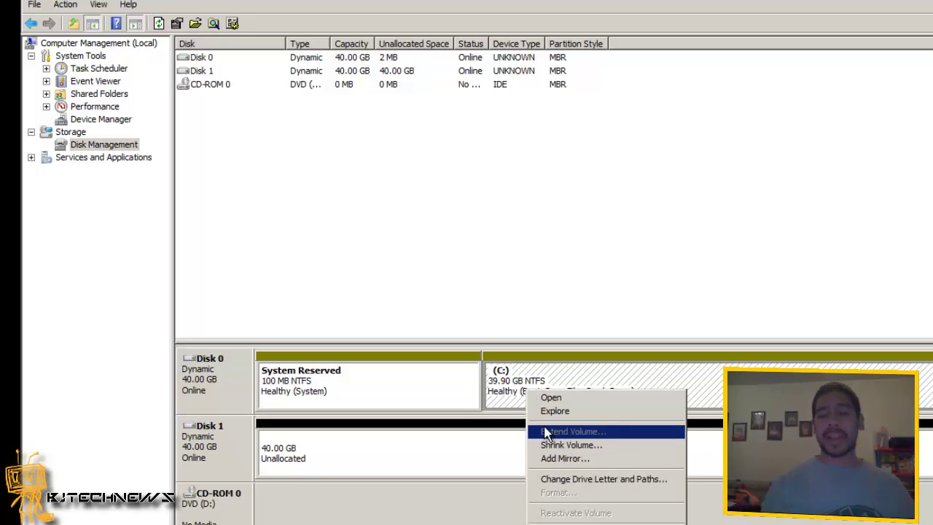
click(556, 458)
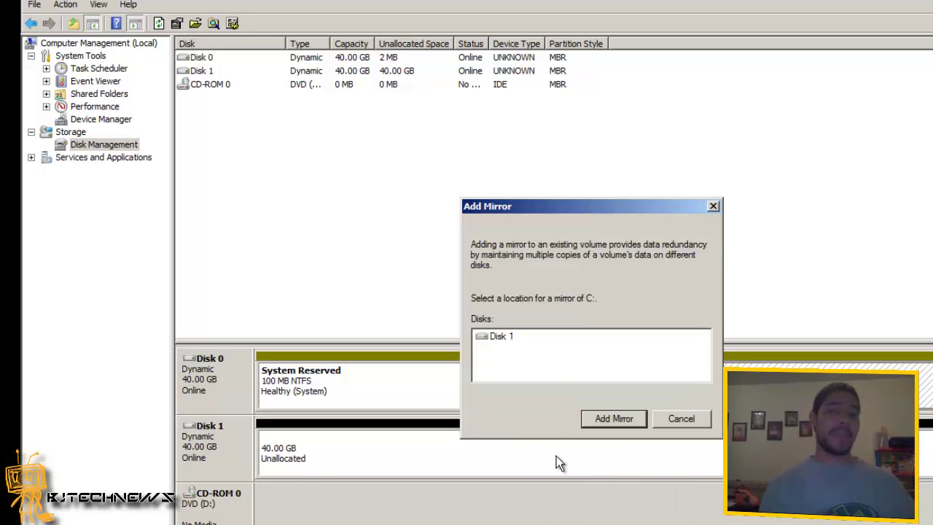
click(508, 340)
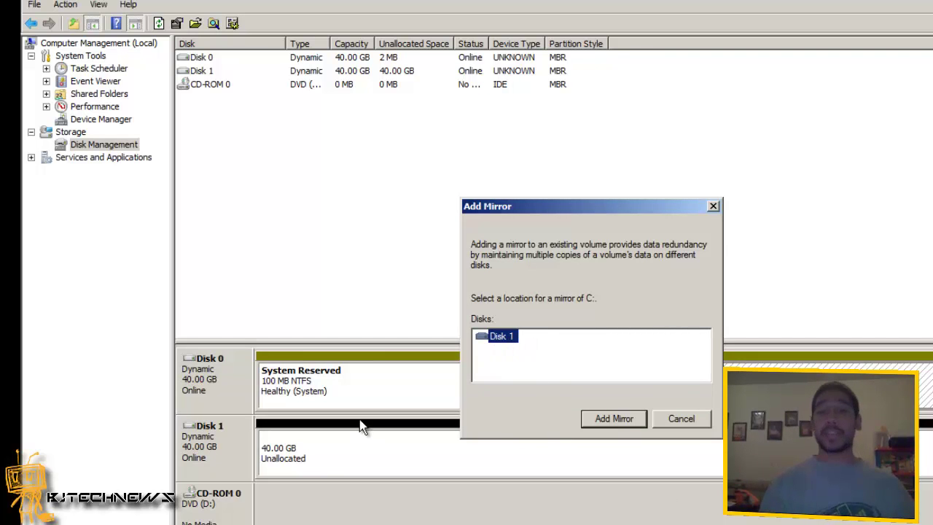
click(603, 420)
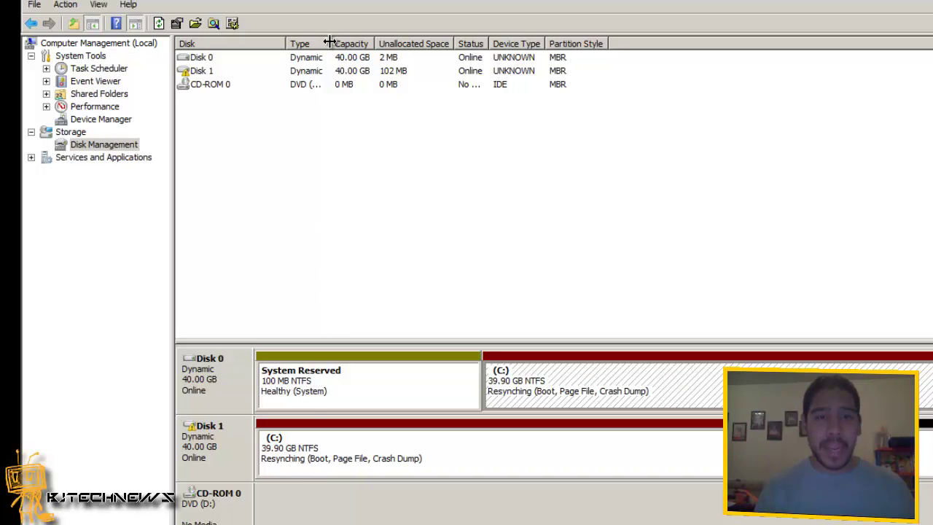
- Widen the Type column in the disk list and select the C: mirror volume on Disk 1
drag(328, 42, 386, 42)
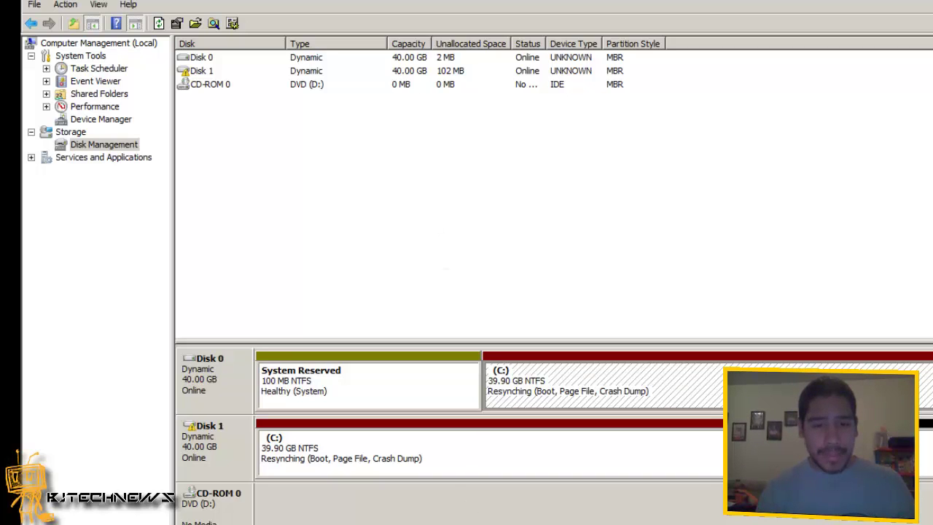
click(438, 456)
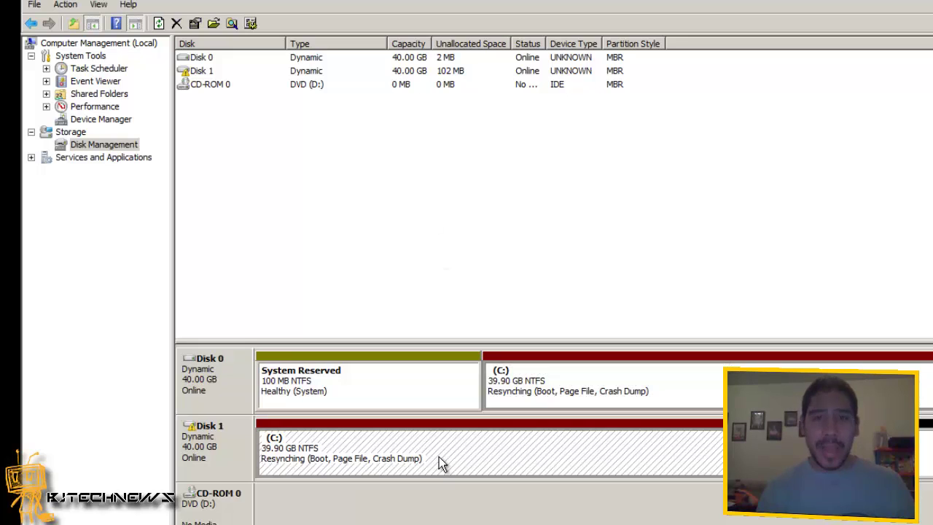